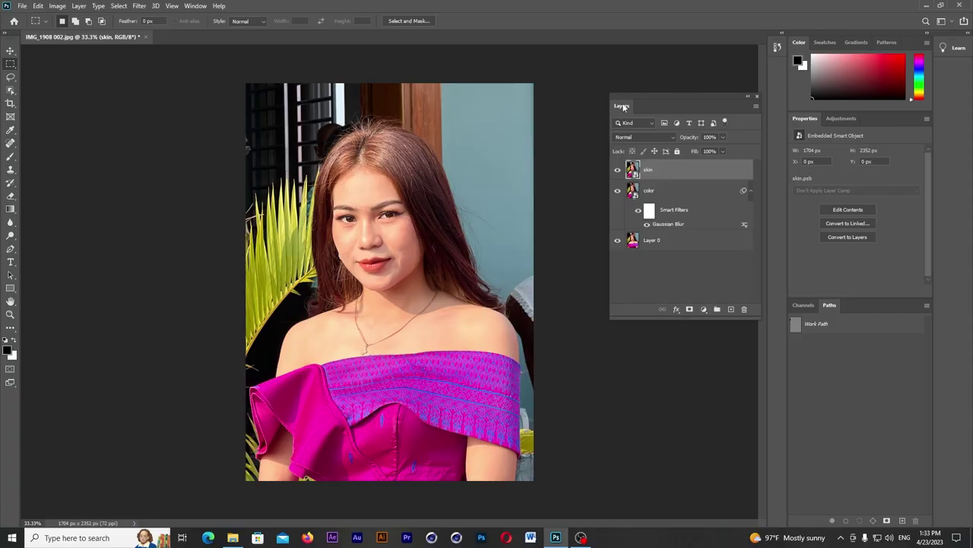
Blend the skin layer in Vivid Light, apply a High Pass filter, and group it with color.
left_click(643, 137)
left_click(646, 285)
left_click(139, 5)
left_click(285, 216)
left_click_drag(445, 266, 428, 267)
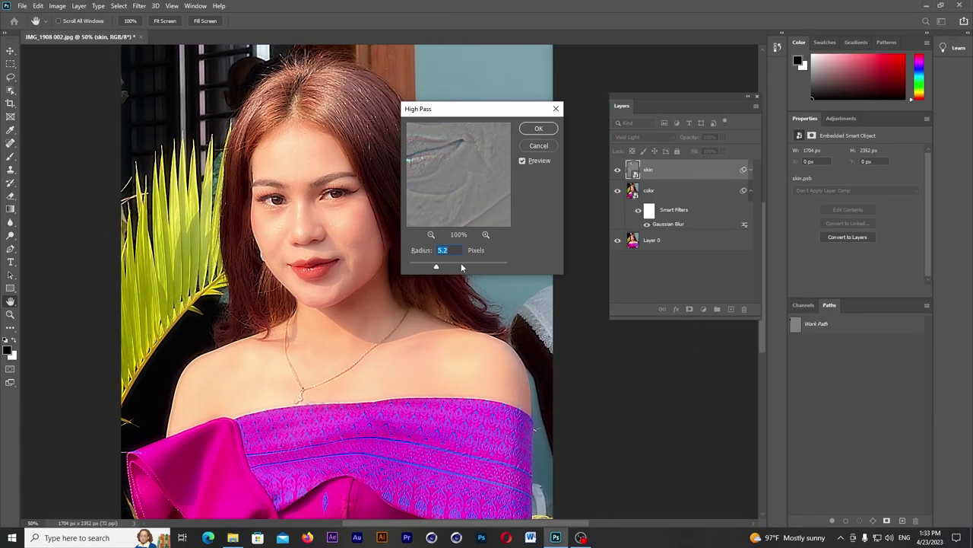
key("Return")
left_click(669, 216, "shift")
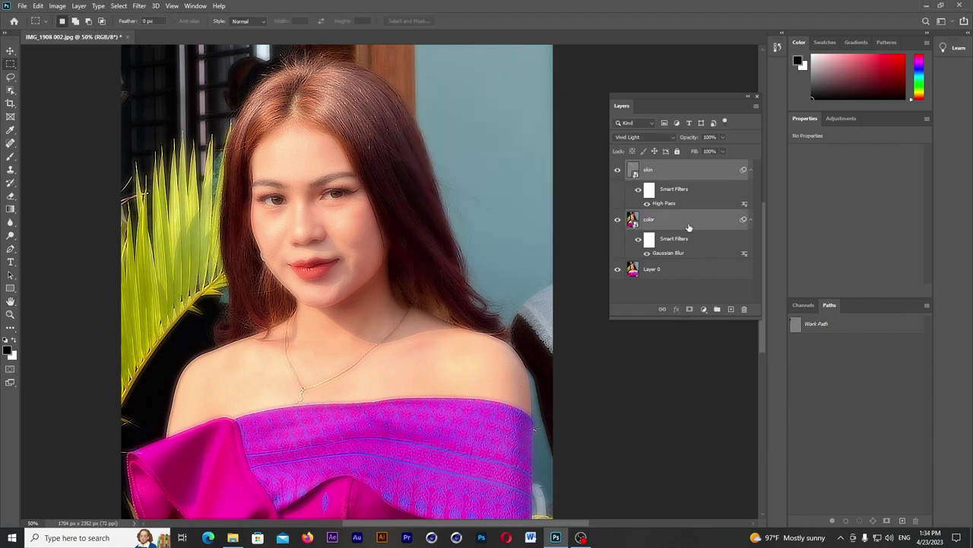
left_click(718, 309)
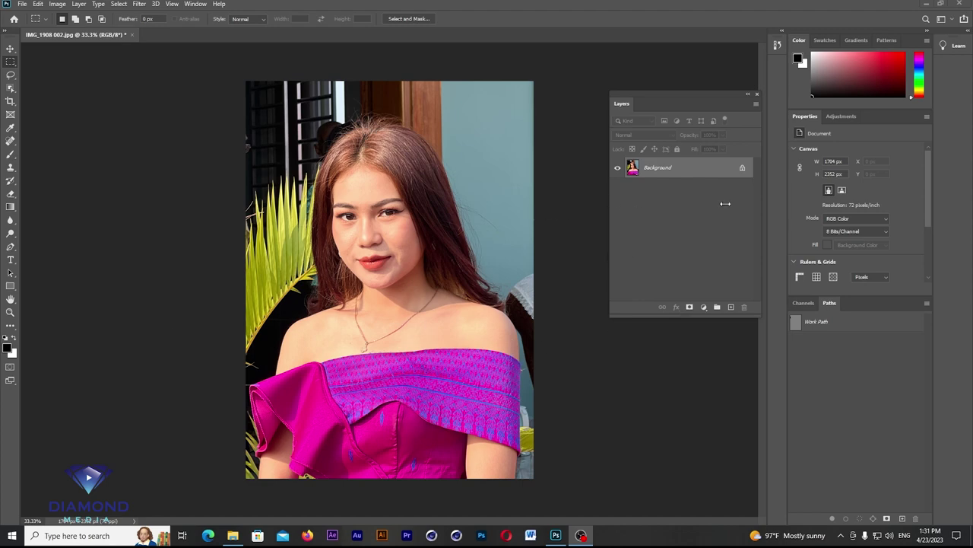
Unlock the Background photo into Layer 0 and duplicate it twice with Ctrl+J.
left_click(742, 169)
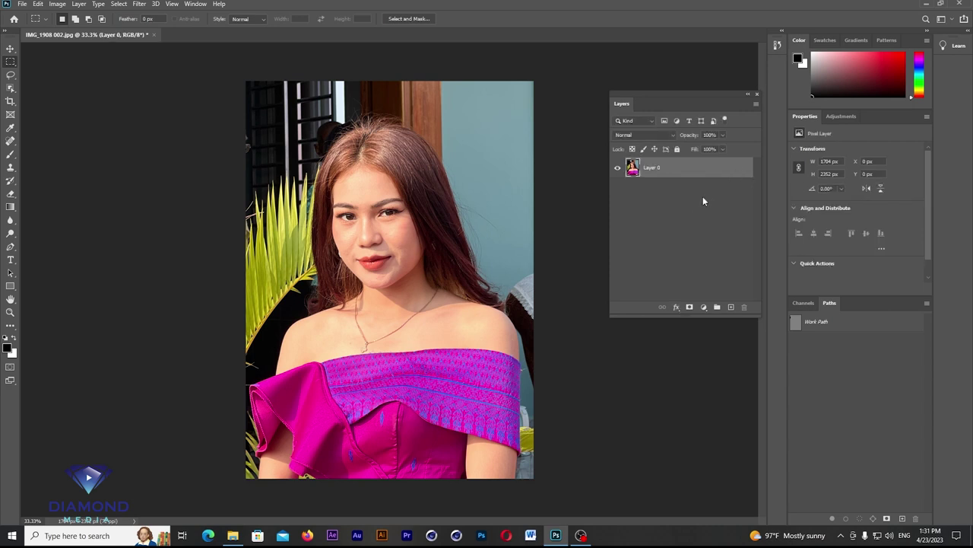
key("ctrl+j")
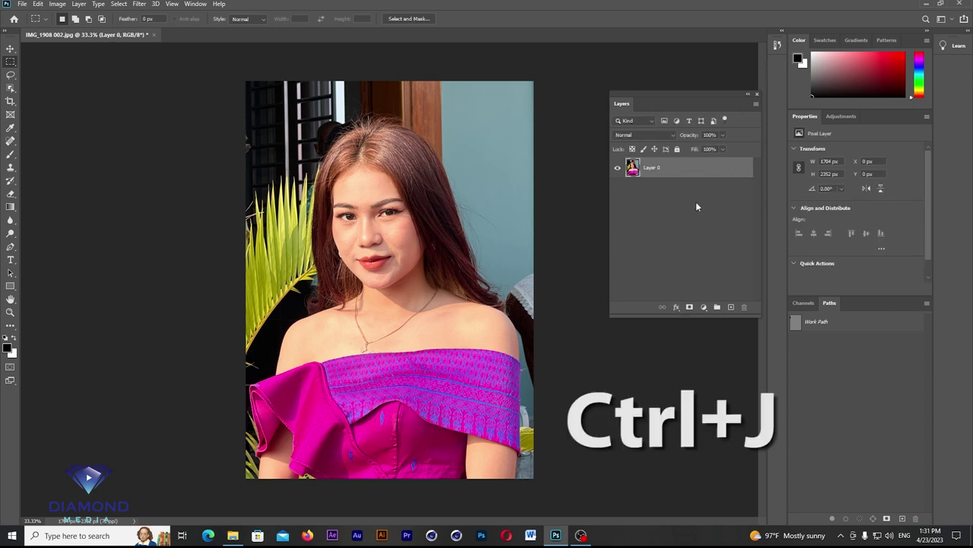
key("ctrl+j")
key("ctrl+j")
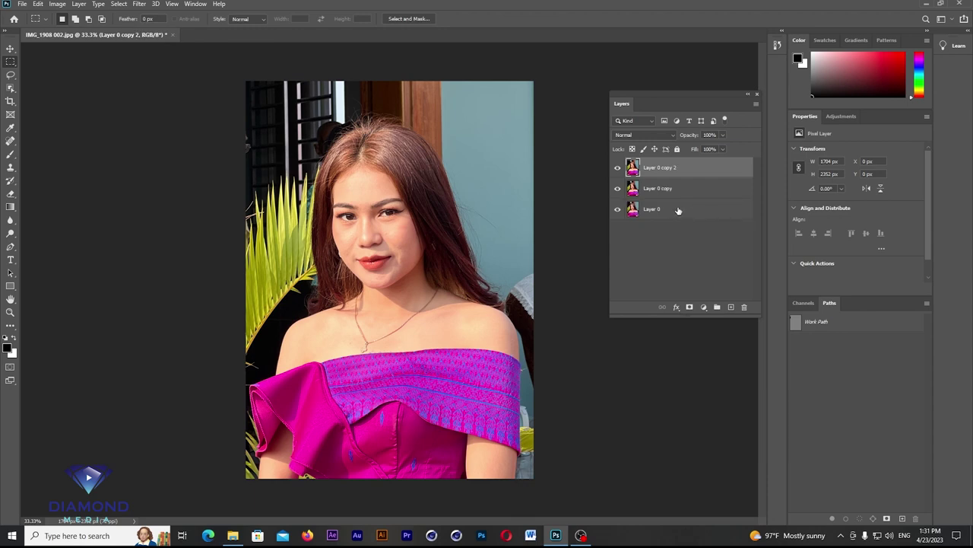
Rename the lower copy 'color' and the upper copy 'skin'.
left_click(652, 191)
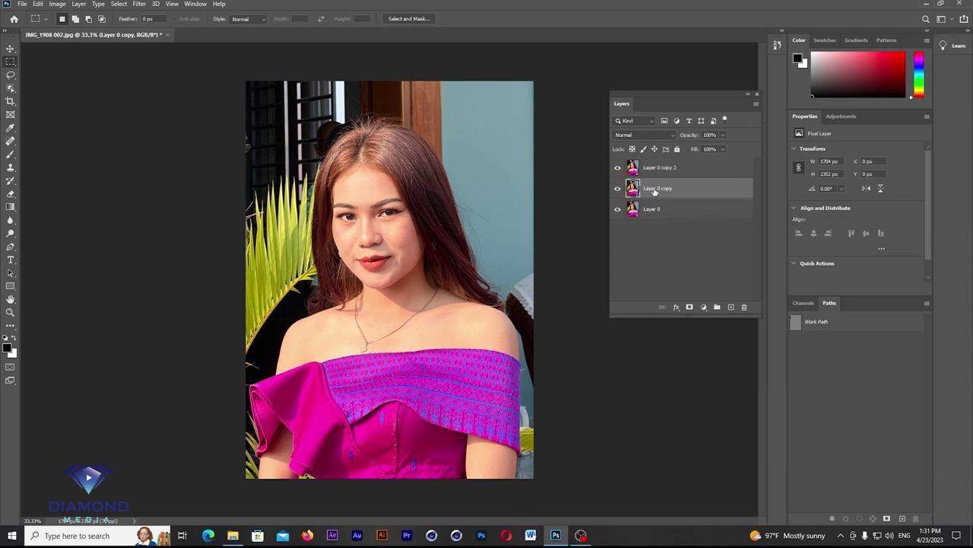
double_click(655, 189)
type("color")
left_click(653, 232)
left_click(655, 172)
double_click(659, 167)
type("skin")
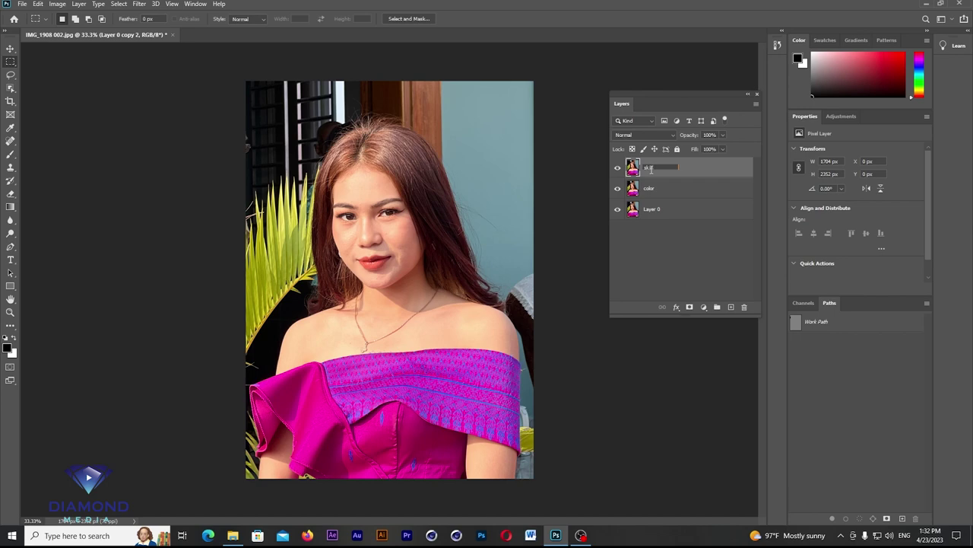
left_click(659, 243)
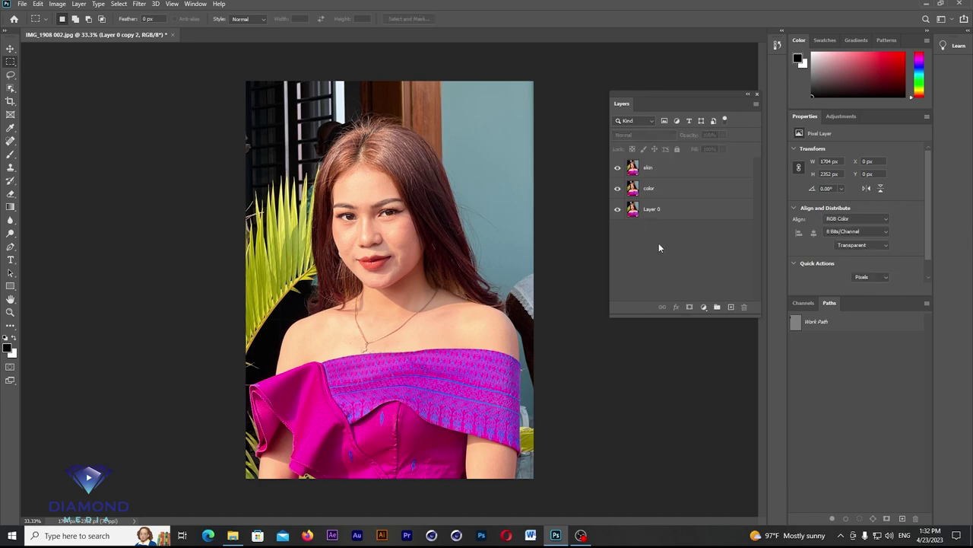
left_click(659, 193)
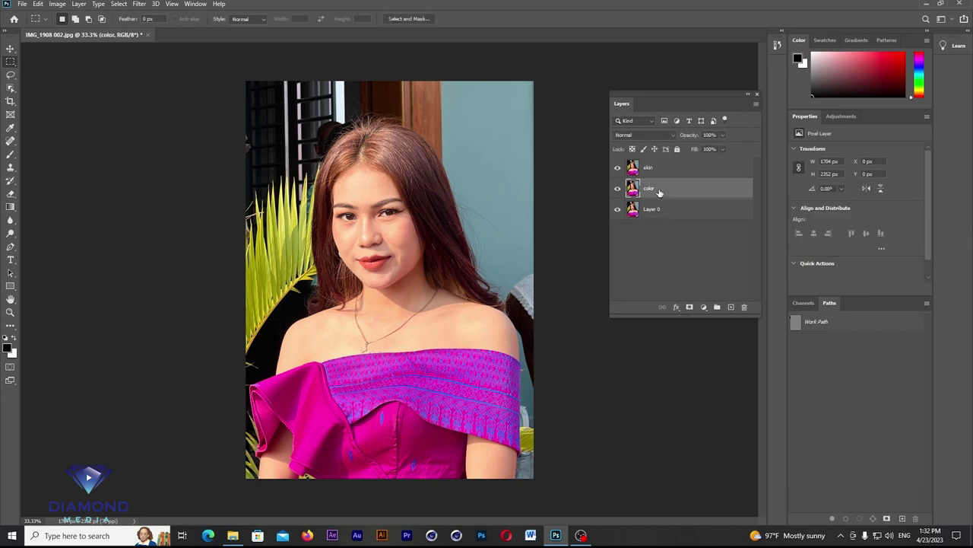
Convert the color and skin layers into smart objects.
right_click(659, 191)
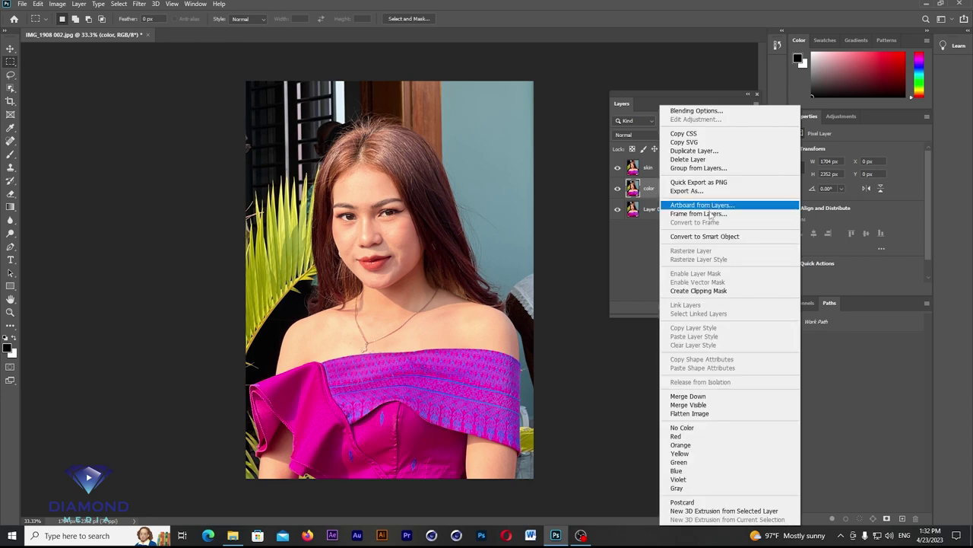
left_click(699, 237)
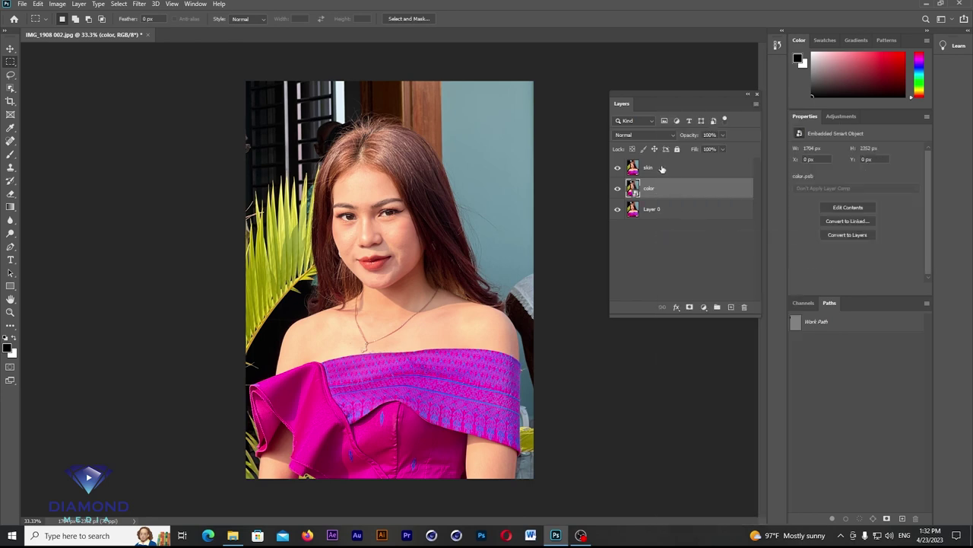
left_click(663, 169)
right_click(669, 169)
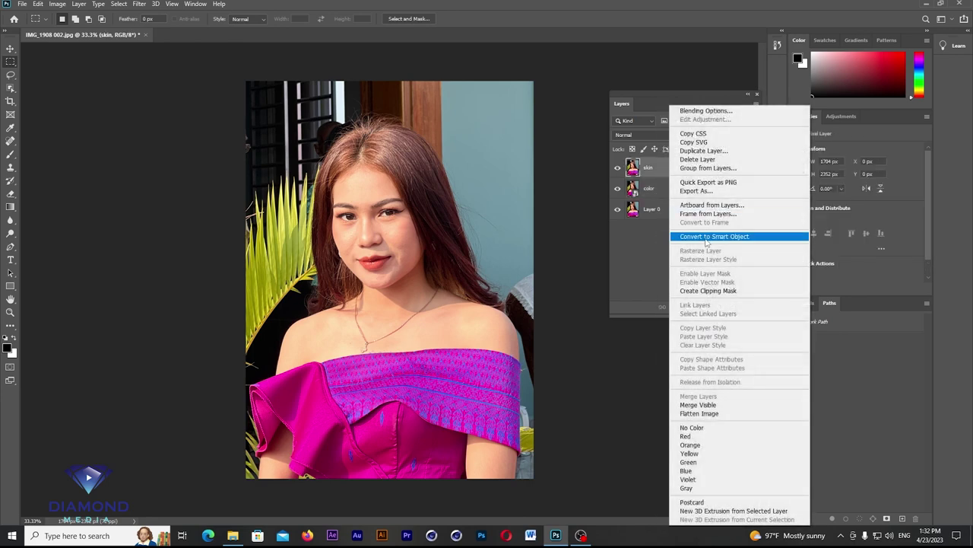
left_click(706, 238)
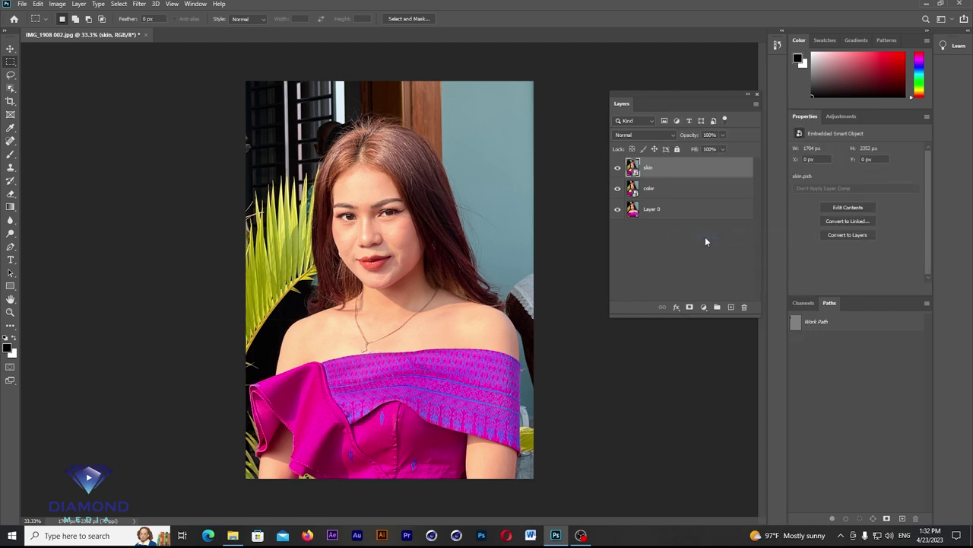
Hide the skin layer and select the color layer.
left_click(617, 168)
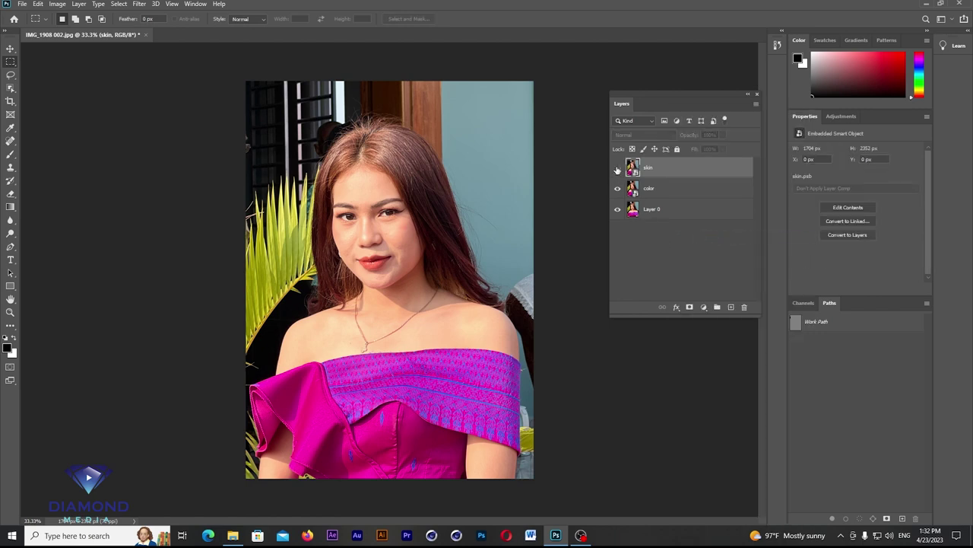
left_click(658, 192)
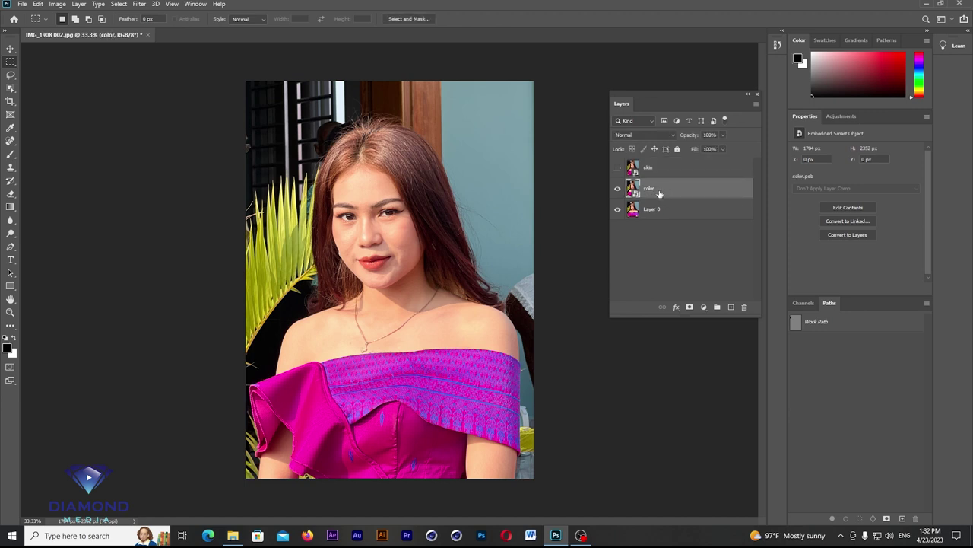
left_click(141, 5)
mouse_move(160, 118)
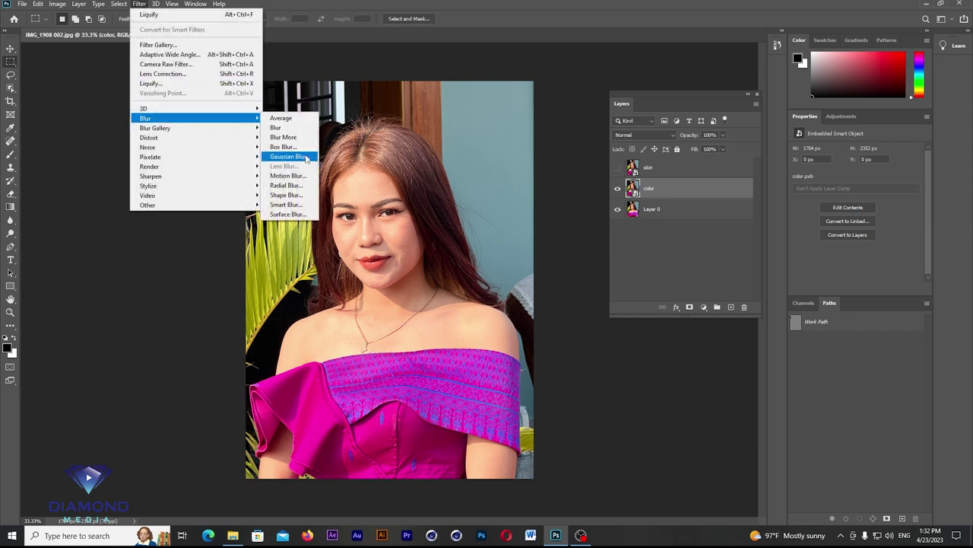
Apply an 8.8 px Gaussian Blur to the color layer, then show the skin layer again.
left_click(306, 157)
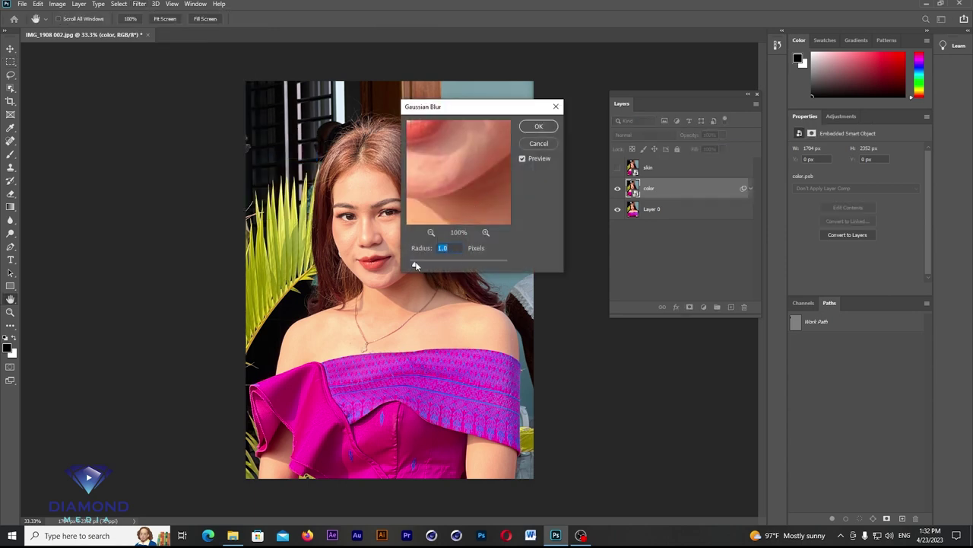
left_click_drag(416, 265, 445, 265)
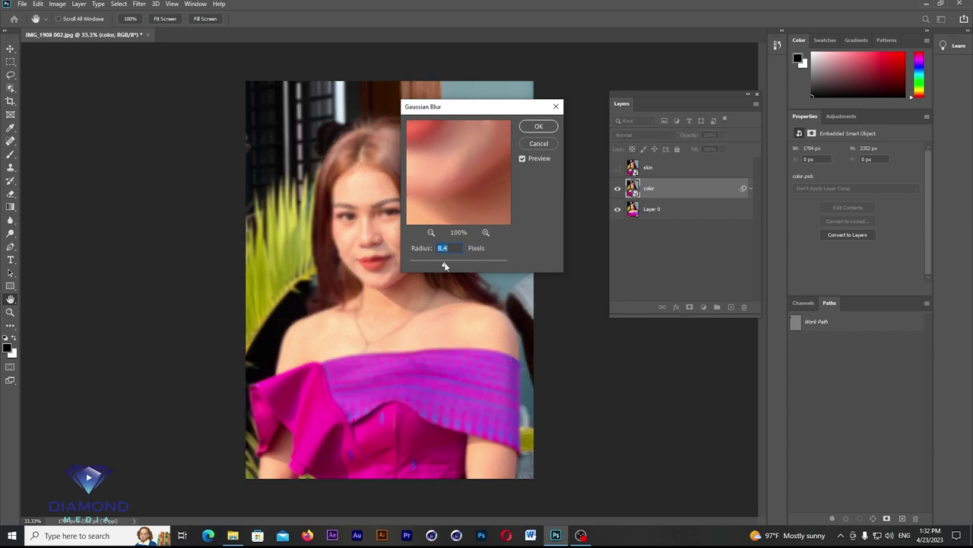
left_click_drag(445, 265, 442, 265)
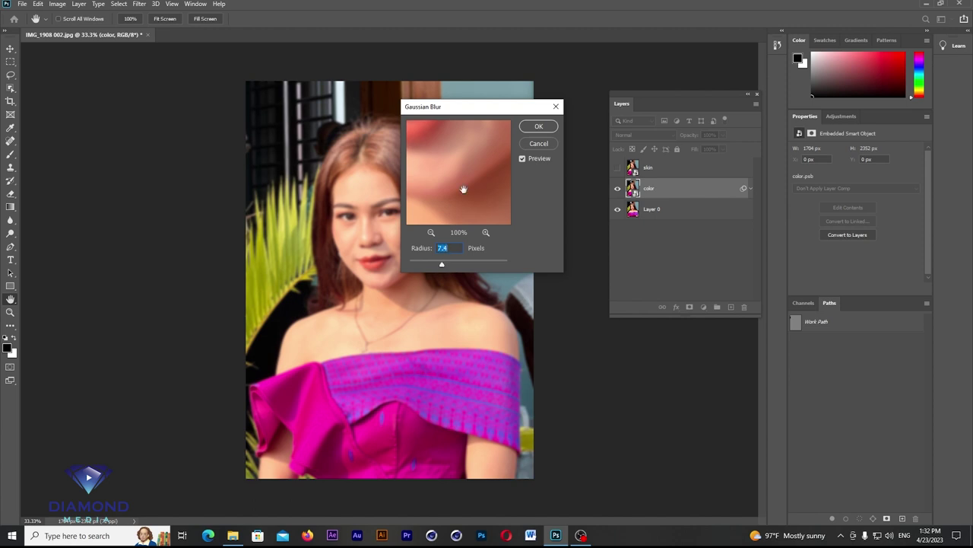
left_click(443, 265)
left_click(443, 265)
left_click_drag(443, 265, 444, 266)
left_click_drag(444, 265, 447, 266)
left_click_drag(446, 266, 446, 266)
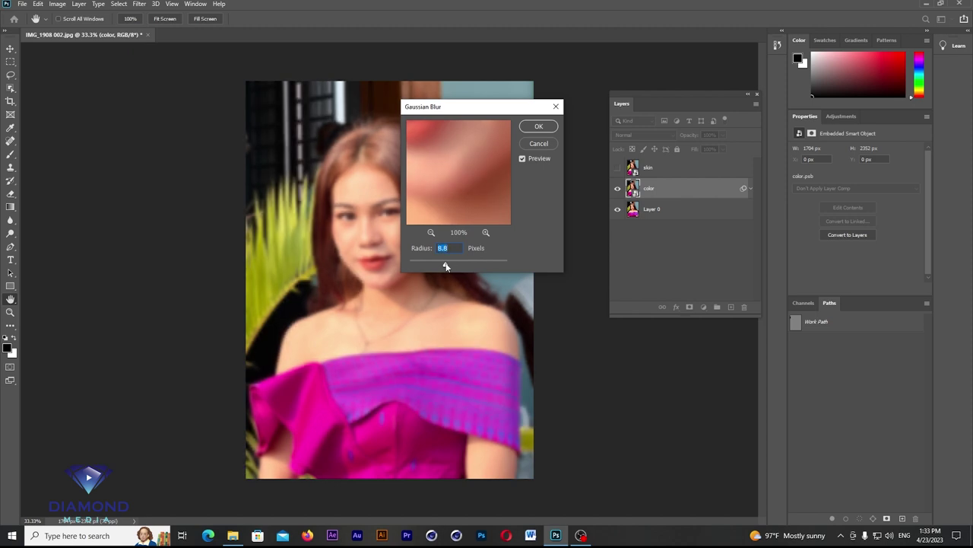
left_click_drag(481, 114, 472, 118)
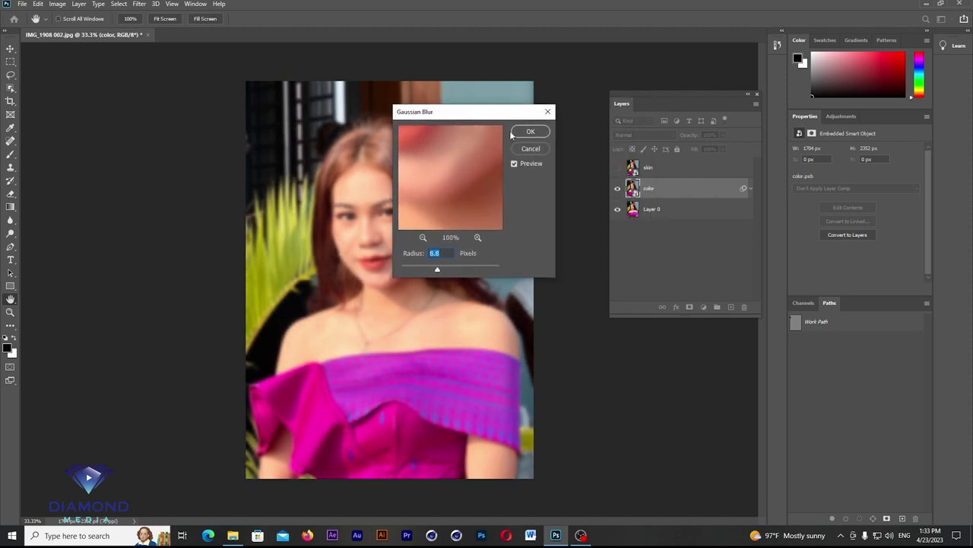
left_click(530, 132)
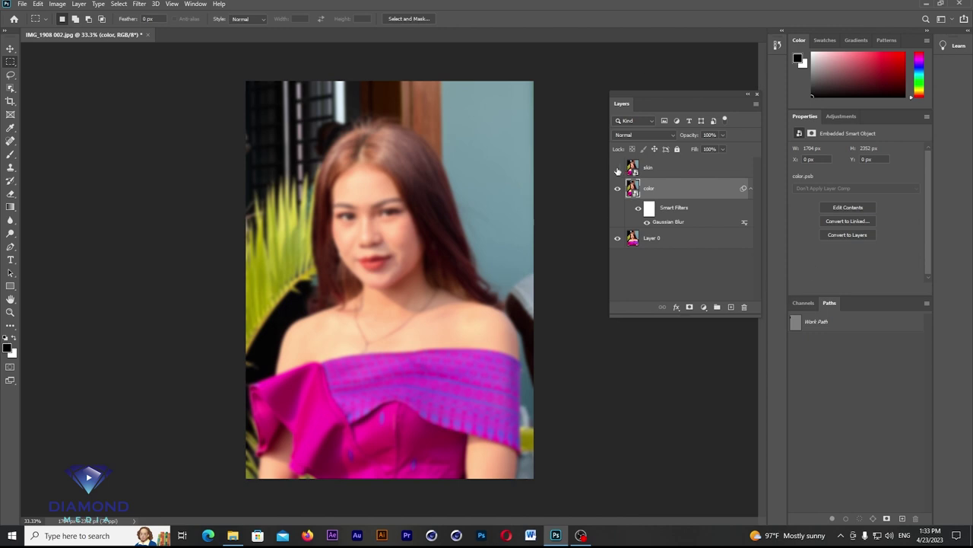
left_click(617, 168)
Set the skin layer's blend mode to Vivid Light and zoom in on the portrait.
left_click(667, 171)
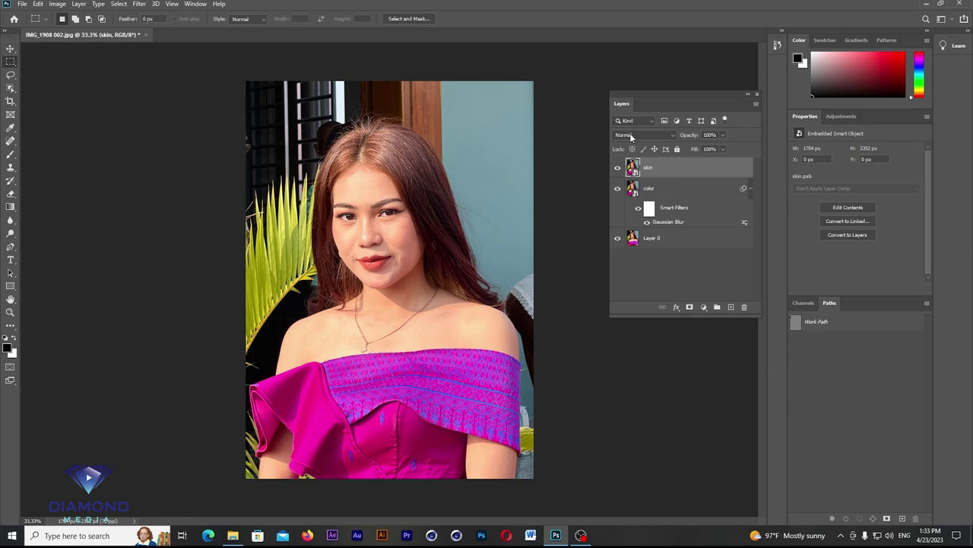
left_click(630, 135)
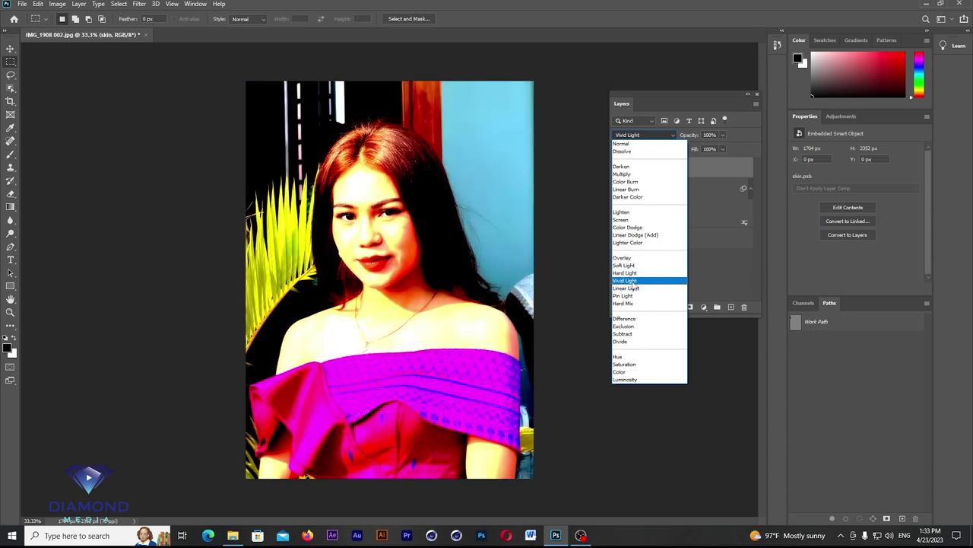
left_click(632, 281)
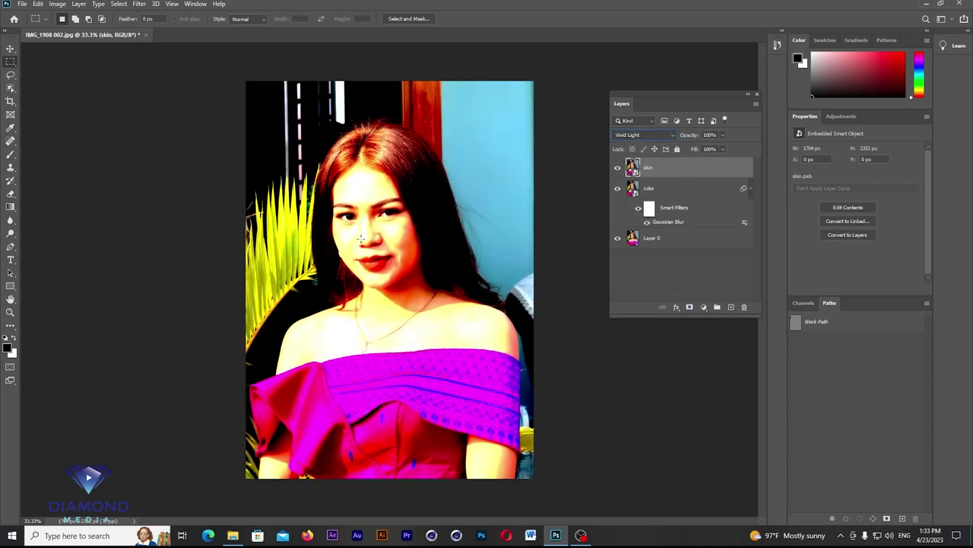
scroll(388, 243, "up", 1)
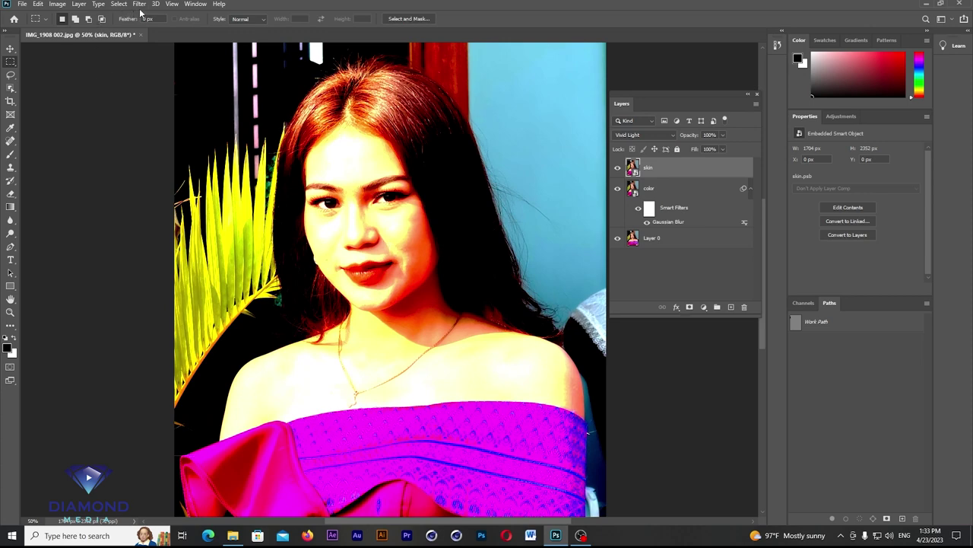
left_click(140, 4)
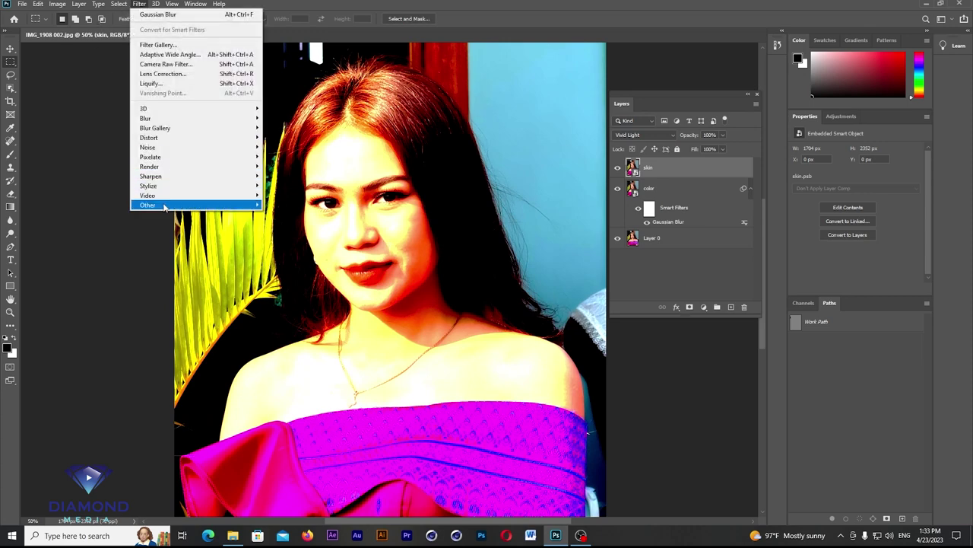
mouse_move(148, 205)
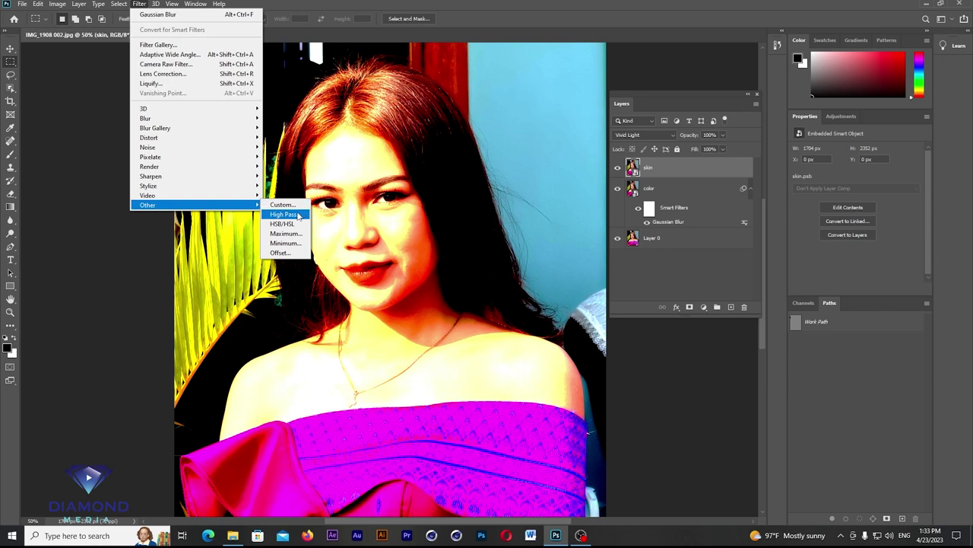
Apply Filter > Other > High Pass to the skin smart object with a roughly 2.6–2.7 px radius.
left_click(284, 214)
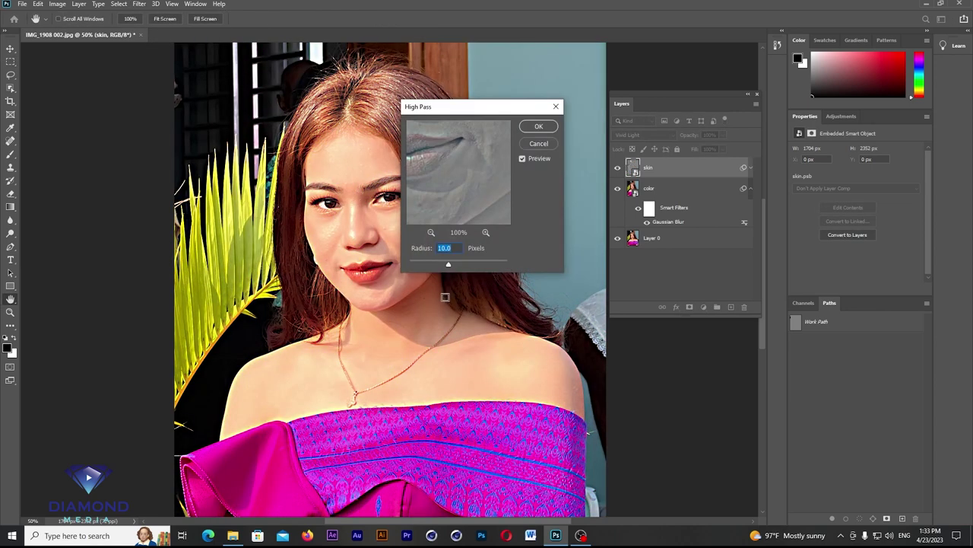
left_click_drag(449, 265, 442, 265)
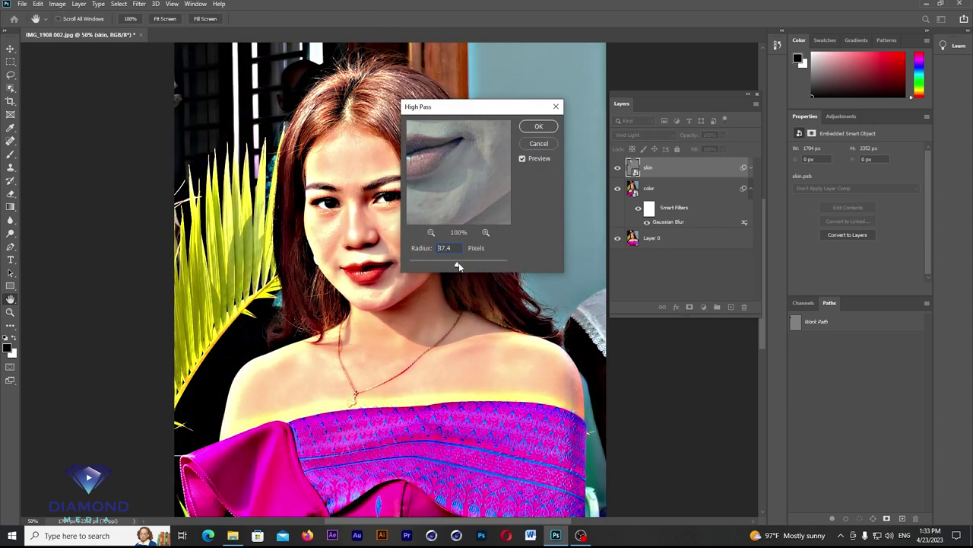
left_click_drag(442, 265, 437, 265)
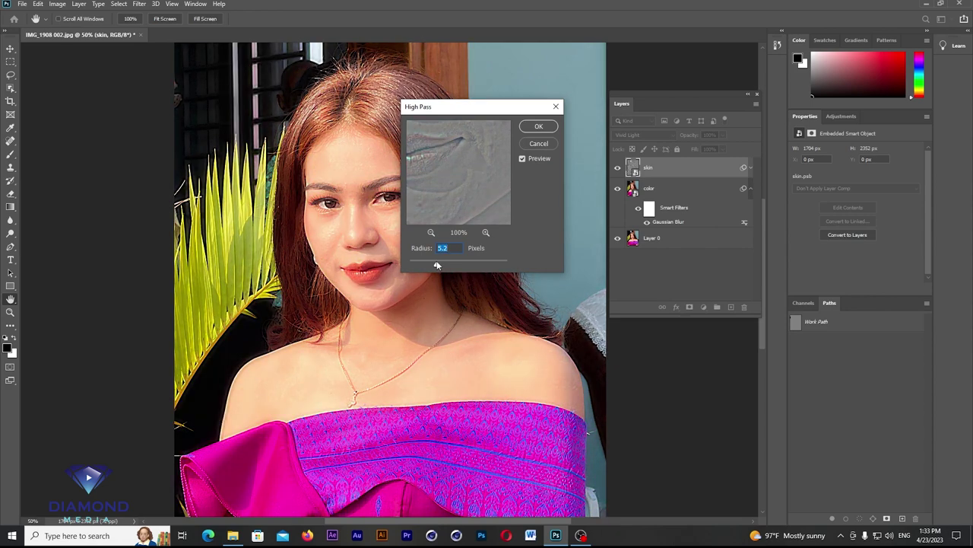
scroll(361, 237, "up", 1)
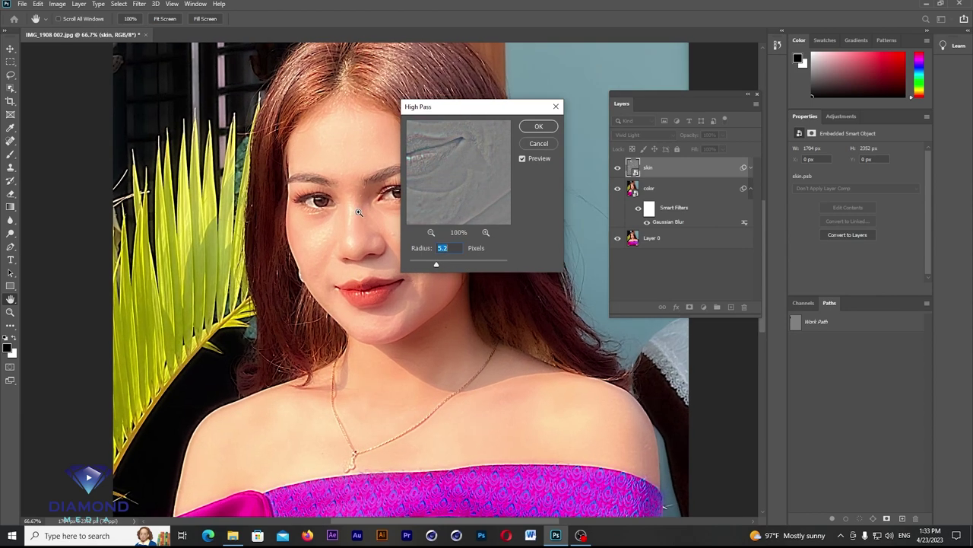
scroll(332, 239, "down", 1)
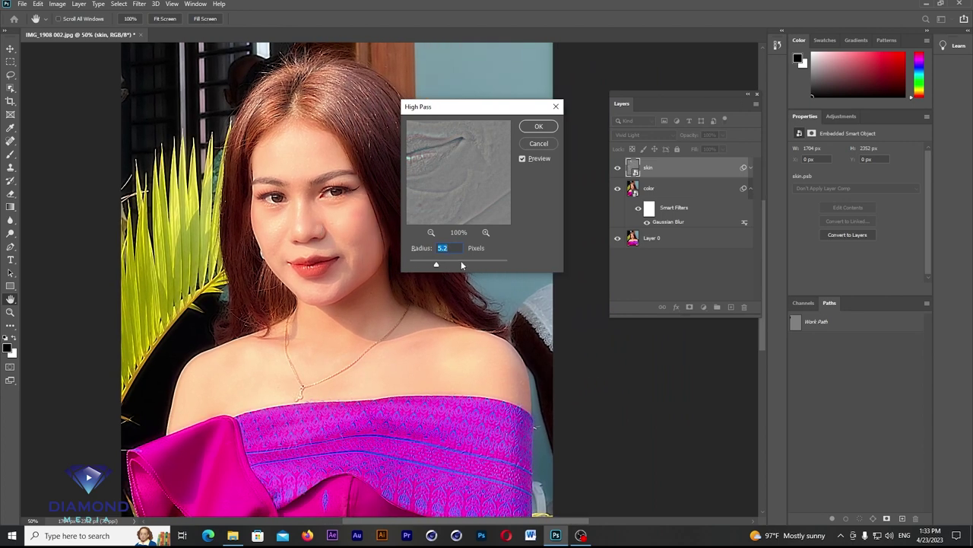
left_click_drag(436, 265, 423, 265)
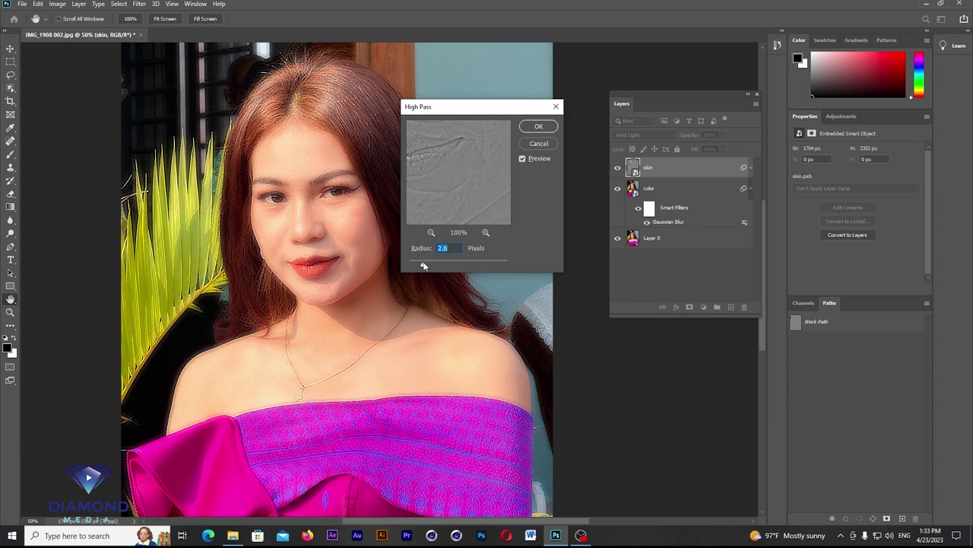
left_click_drag(423, 265, 424, 266)
left_click(539, 126)
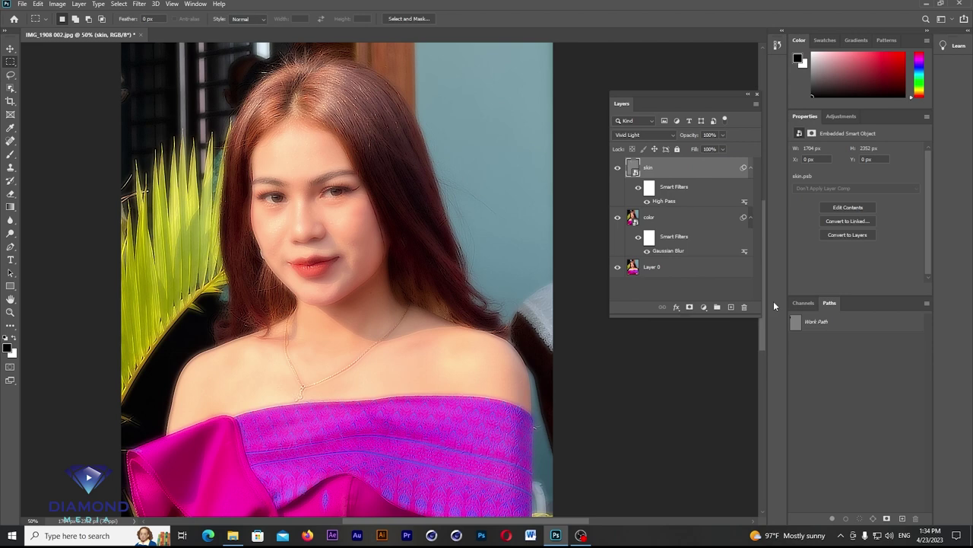
Group the skin and color layers into Group 1 and add a black hide-all mask.
left_click(688, 225, "shift")
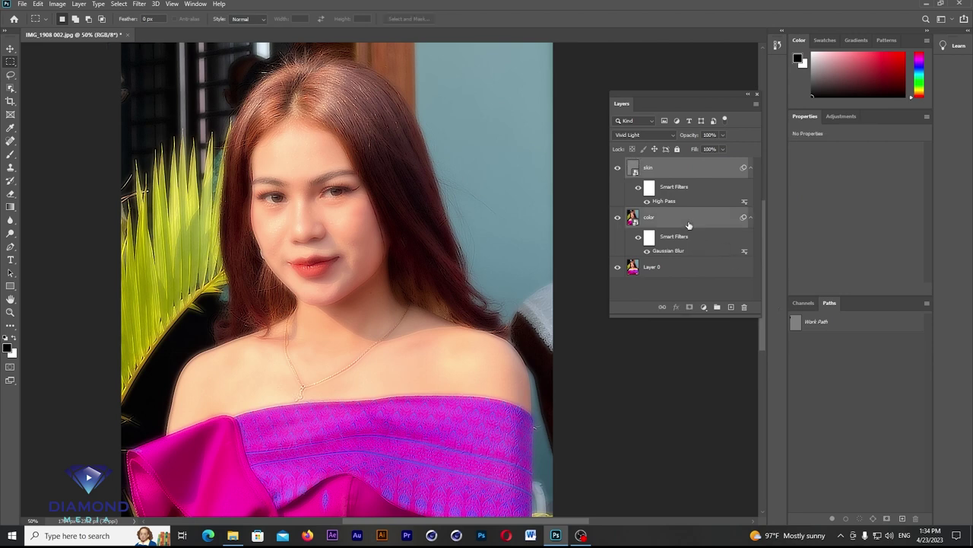
left_click_drag(688, 225, 718, 306)
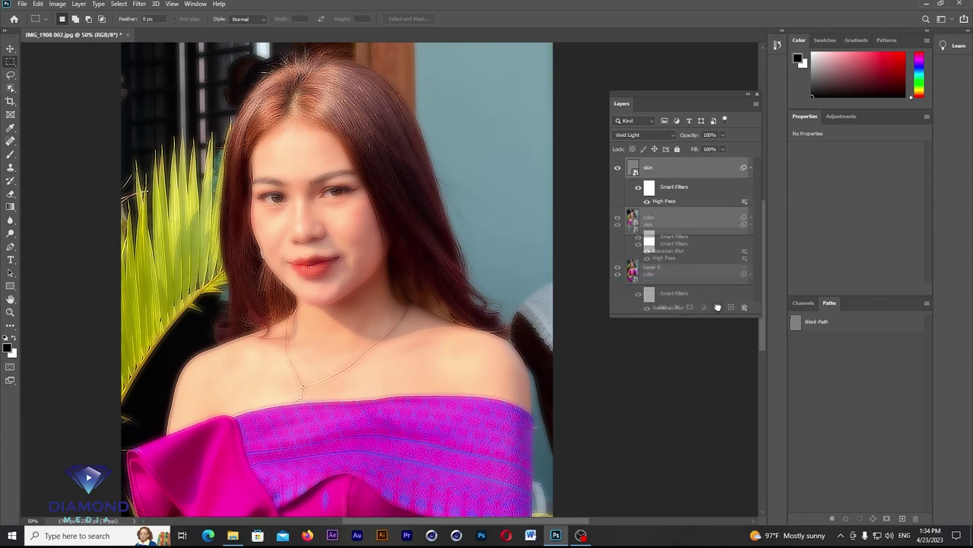
left_click_drag(718, 306, 719, 310)
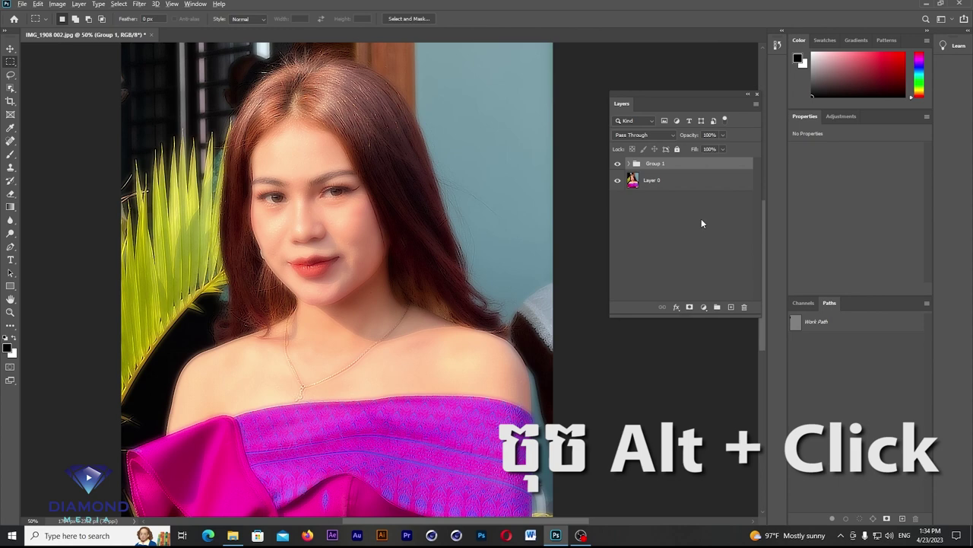
left_click(689, 307, "alt")
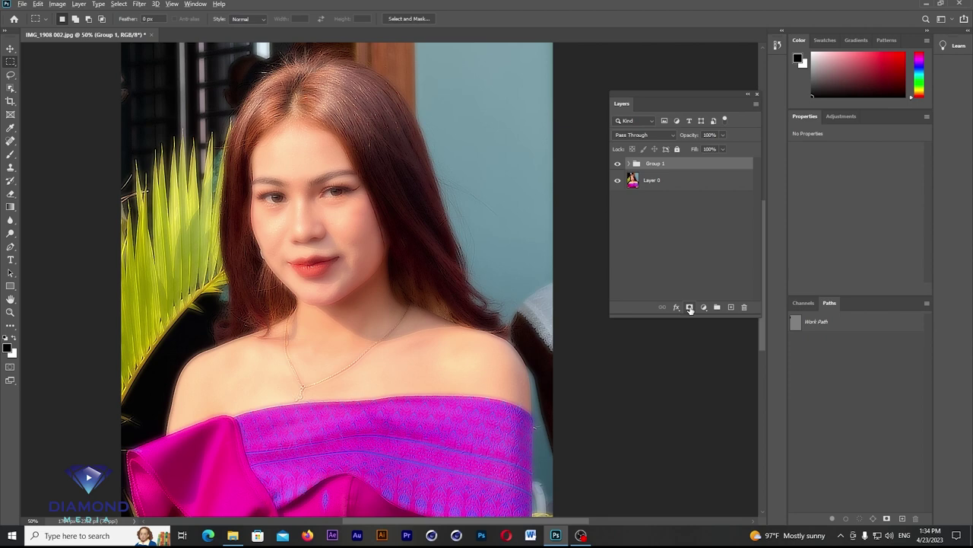
left_click(690, 307, "alt")
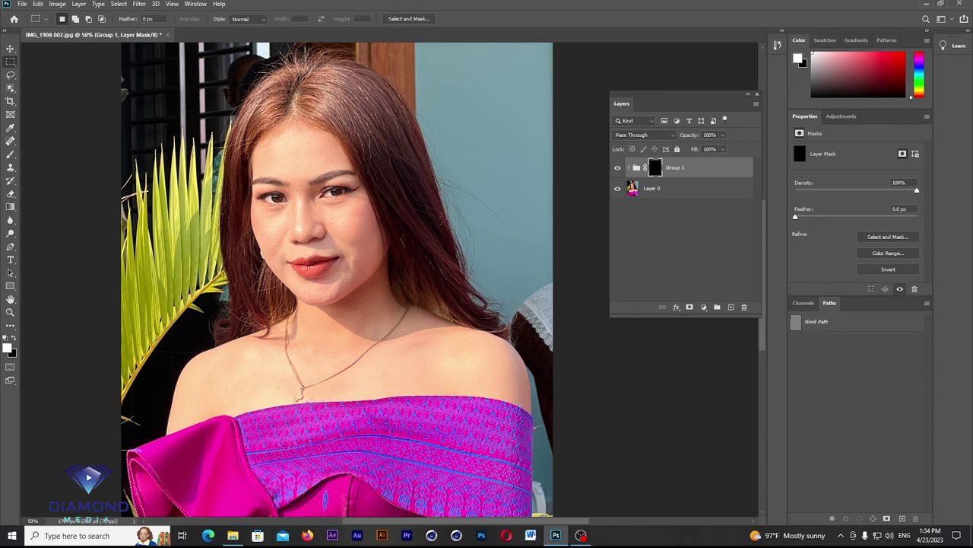
Select the Brush tool and set it to 72 px size with 91% hardness.
scroll(312, 220, "up", 1)
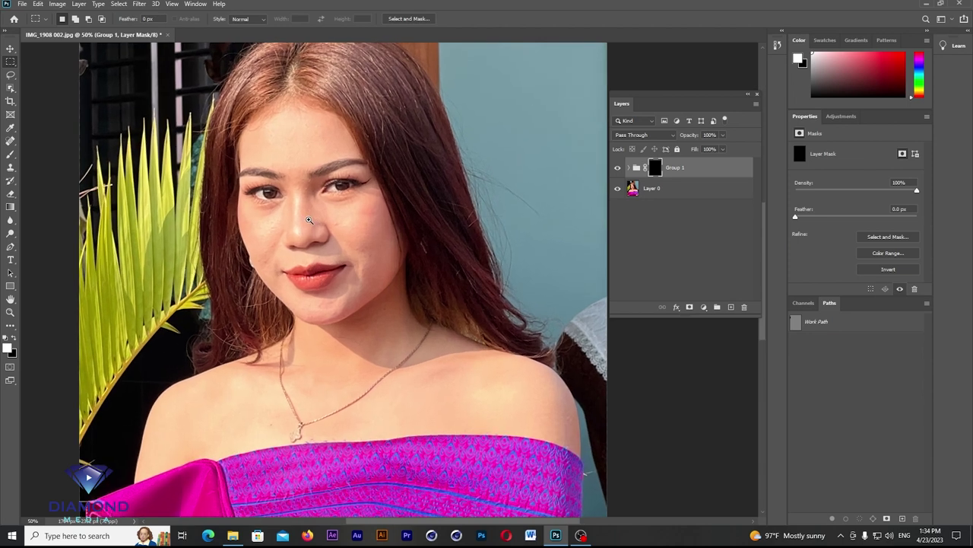
left_click(11, 155)
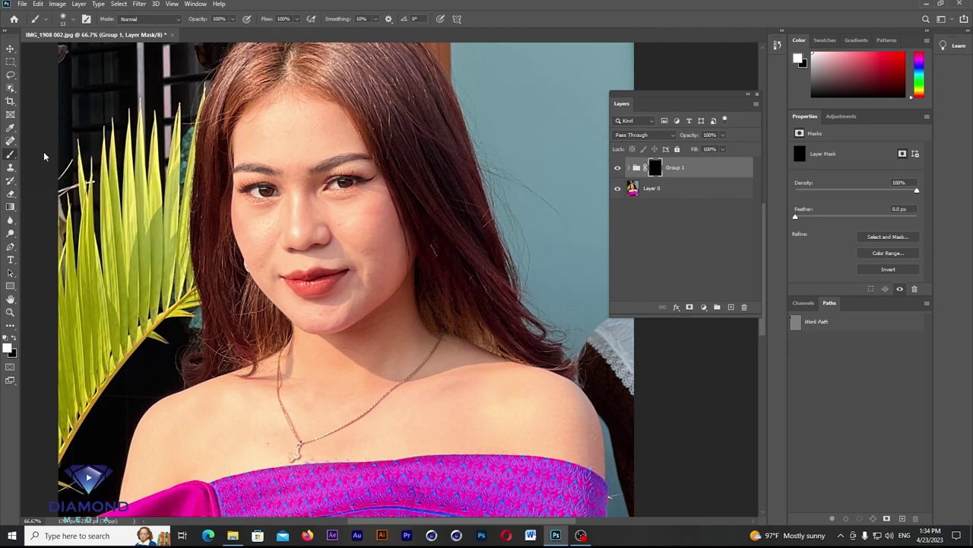
left_click(73, 20)
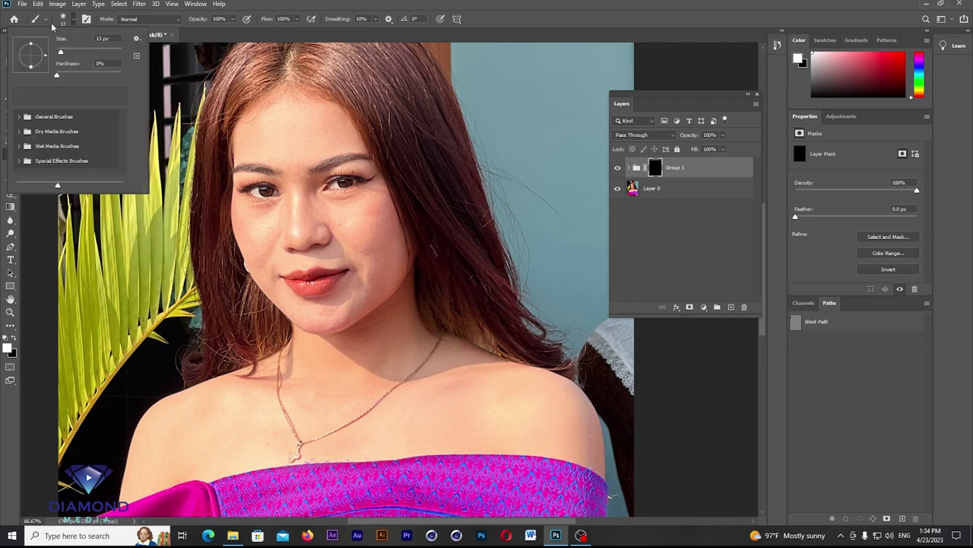
left_click(46, 20)
left_click(36, 21)
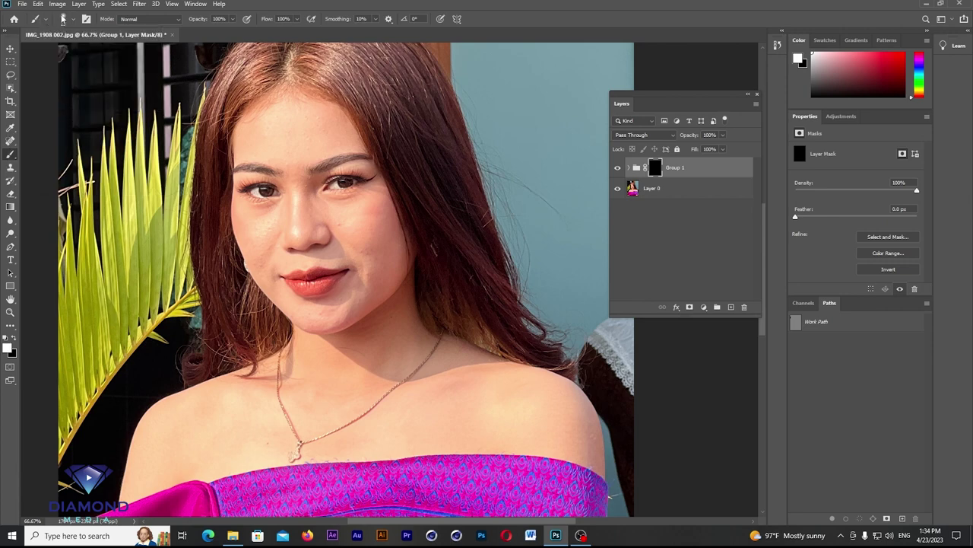
left_click(73, 21)
mouse_move(63, 51)
left_mouse_down()
mouse_move(81, 51)
mouse_move(61, 74)
left_mouse_up()
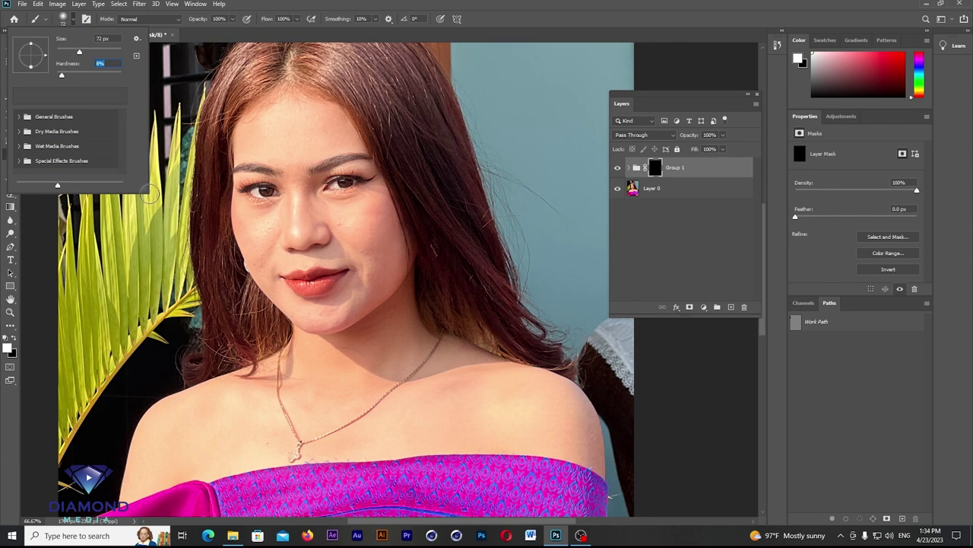
left_click_drag(148, 192, 174, 238)
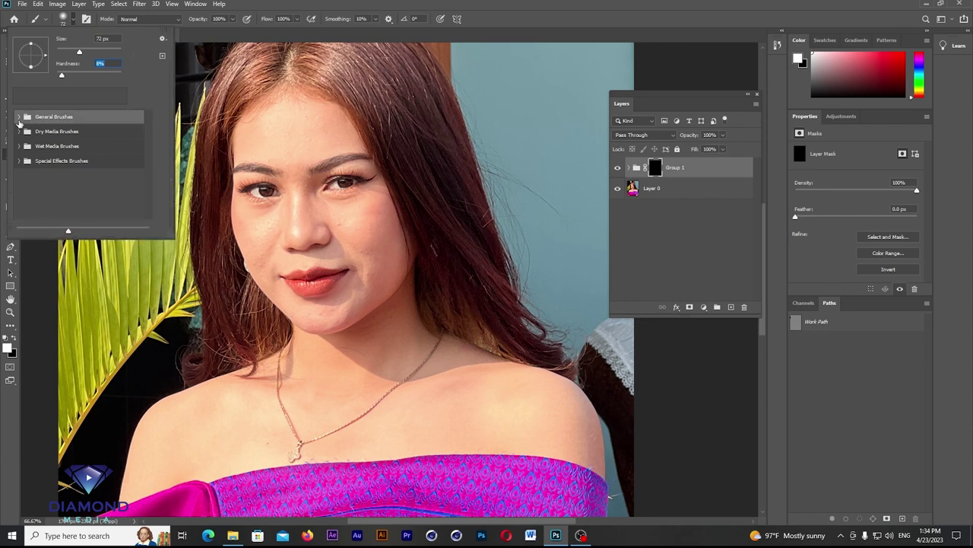
left_click_drag(62, 75, 85, 75)
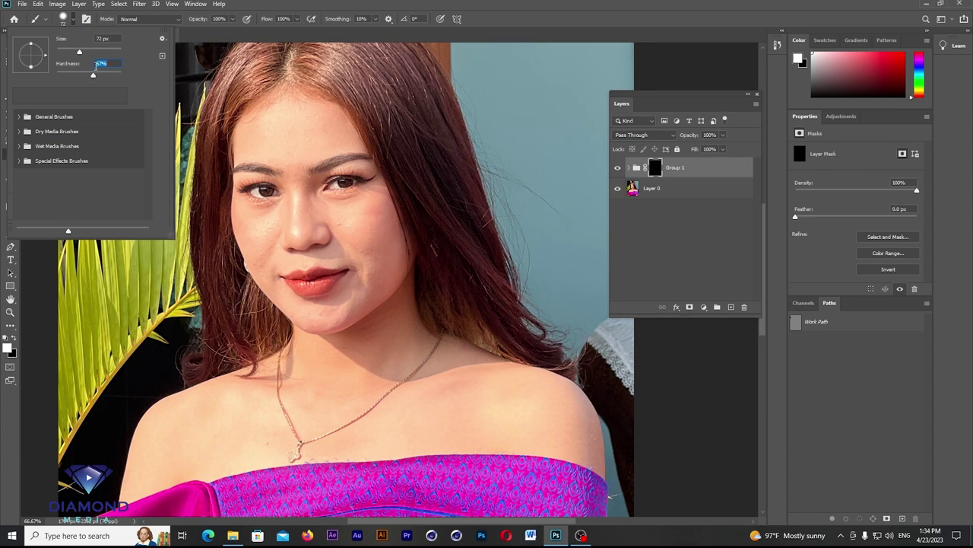
left_click_drag(93, 75, 115, 76)
key("Return")
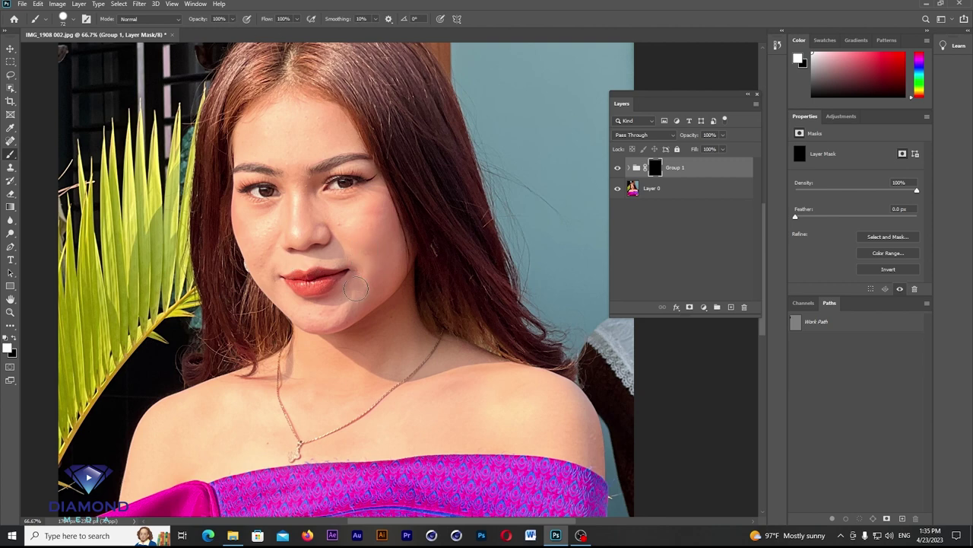
Paint white on Group 1's mask over the chin and left cheek, lowering brush hardness to 81%.
mouse_move(343, 317)
left_mouse_down()
mouse_move(329, 291)
mouse_move(293, 319)
left_mouse_up()
mouse_move(293, 319)
left_mouse_down()
mouse_move(249, 251)
mouse_move(243, 223)
left_mouse_up()
left_click(73, 20)
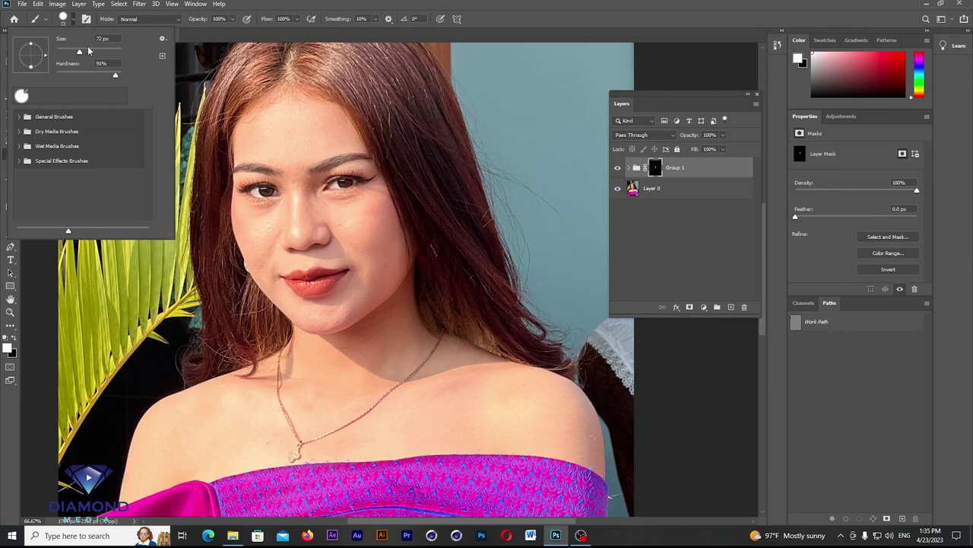
left_click_drag(115, 75, 95, 77)
key("Return")
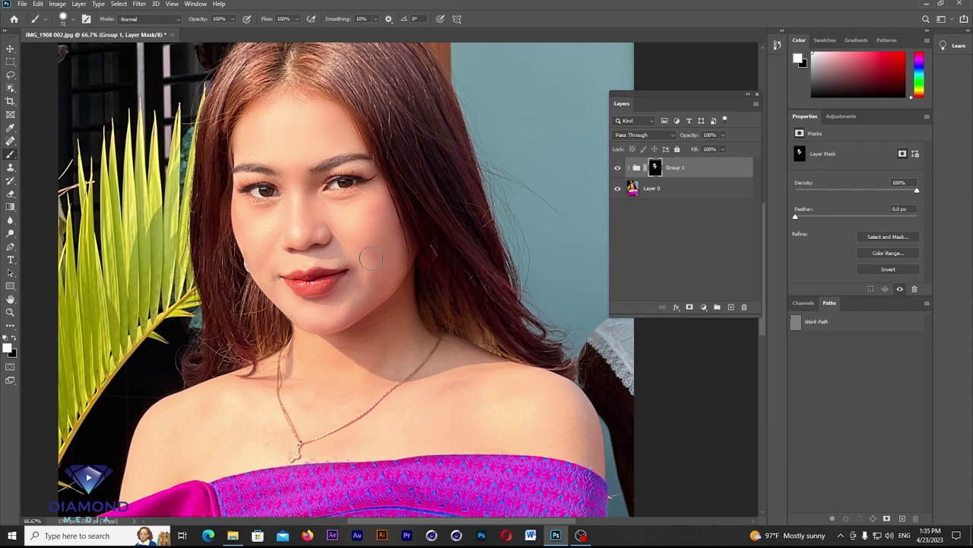
left_click(418, 215, "alt")
left_click(418, 215, "alt")
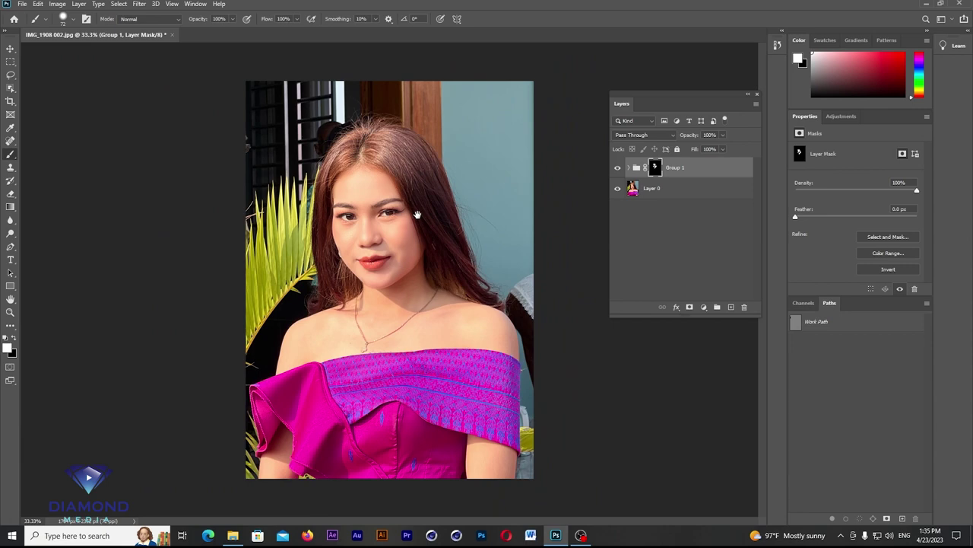
Reframe the view on the face and enlarge the brush with ] for the neck.
left_click(419, 227, "ctrl")
left_click(430, 186, "ctrl")
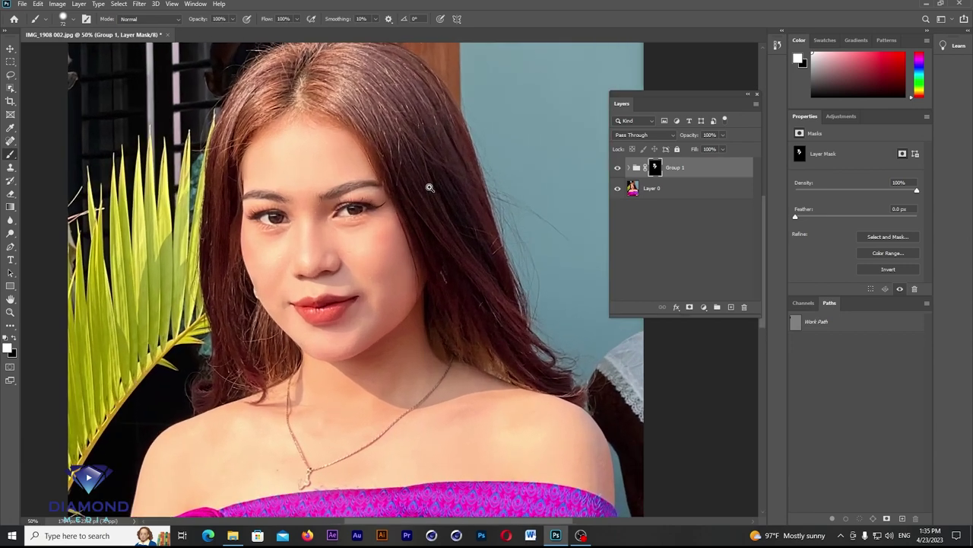
left_click(413, 218, "alt")
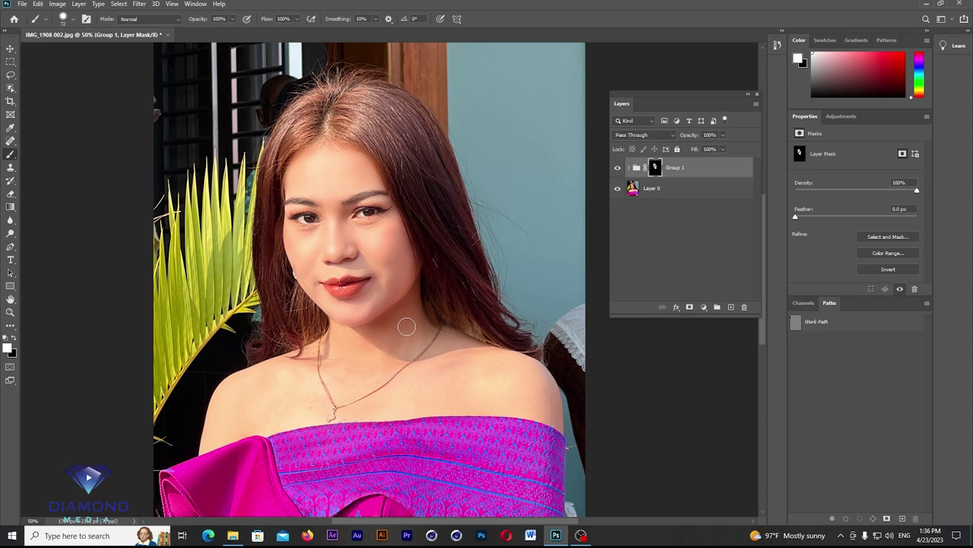
key("bracketright")
key("bracketright")
key("bracketright")
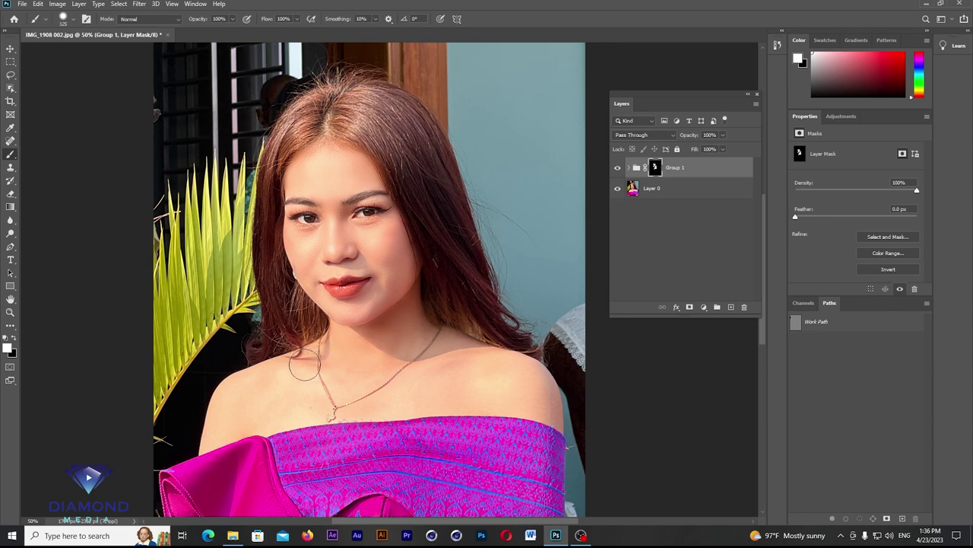